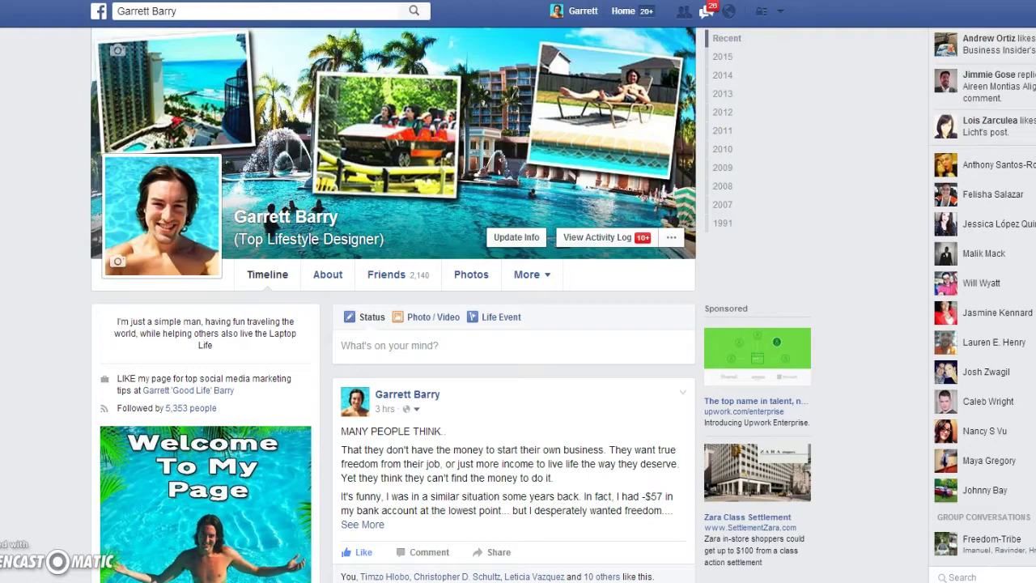
# Scroll through the profile page and click an item on it
pyautogui.scroll(-4, 198, 408)
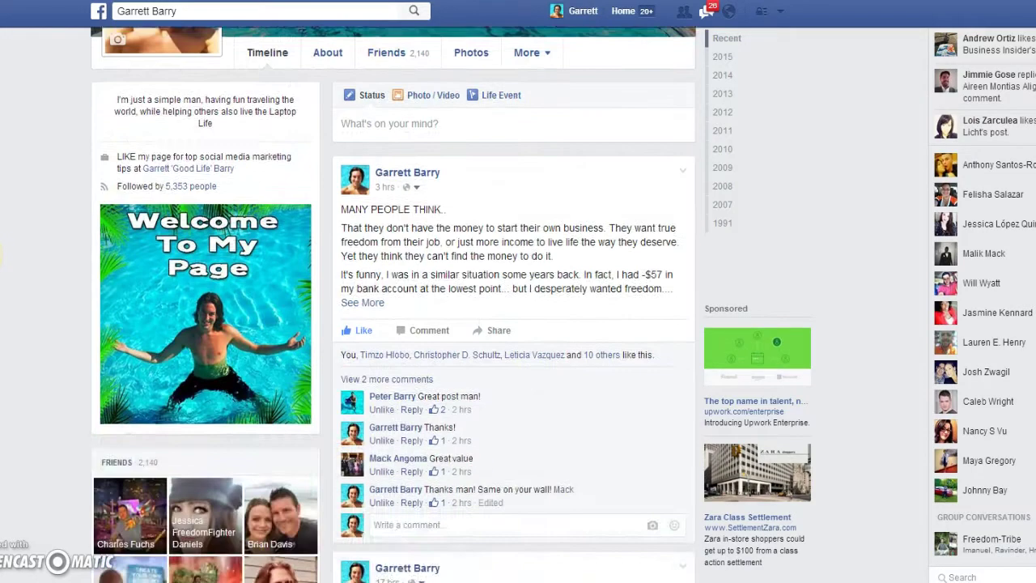
pyautogui.scroll(-8, 433, 321)
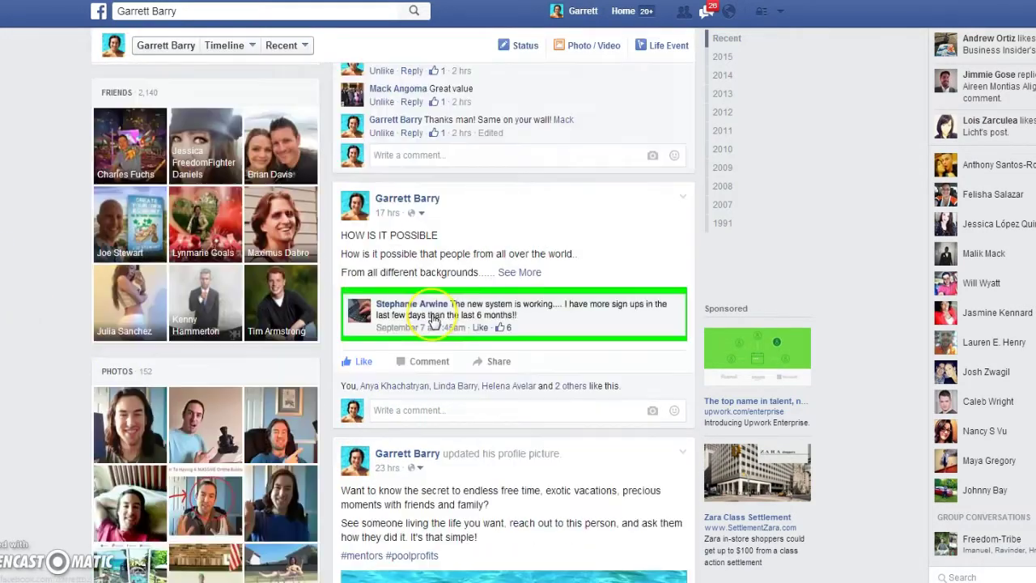
pyautogui.scroll(-5, 433, 321)
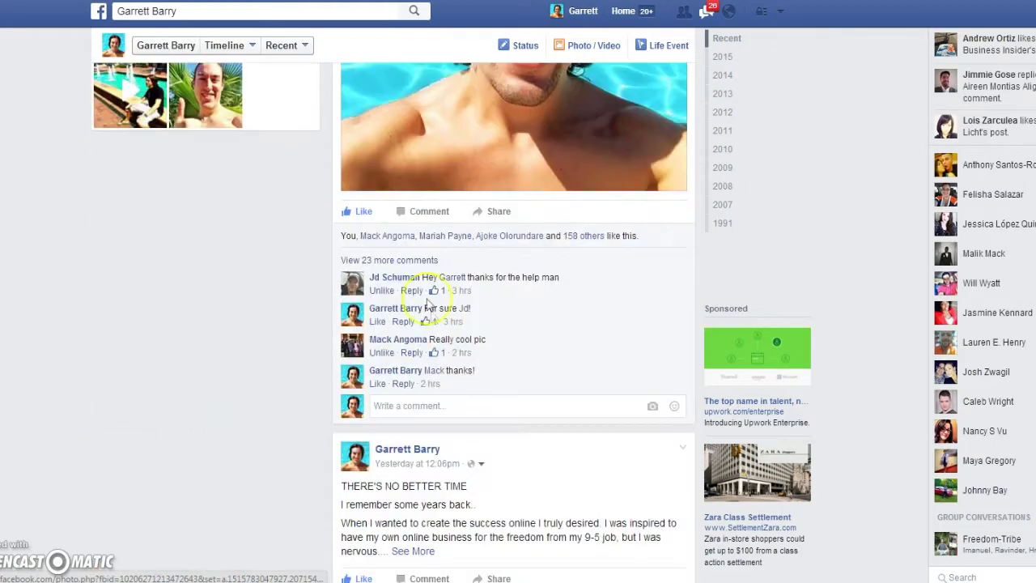
pyautogui.click(411, 217)
pyautogui.scroll(8, 410, 217)
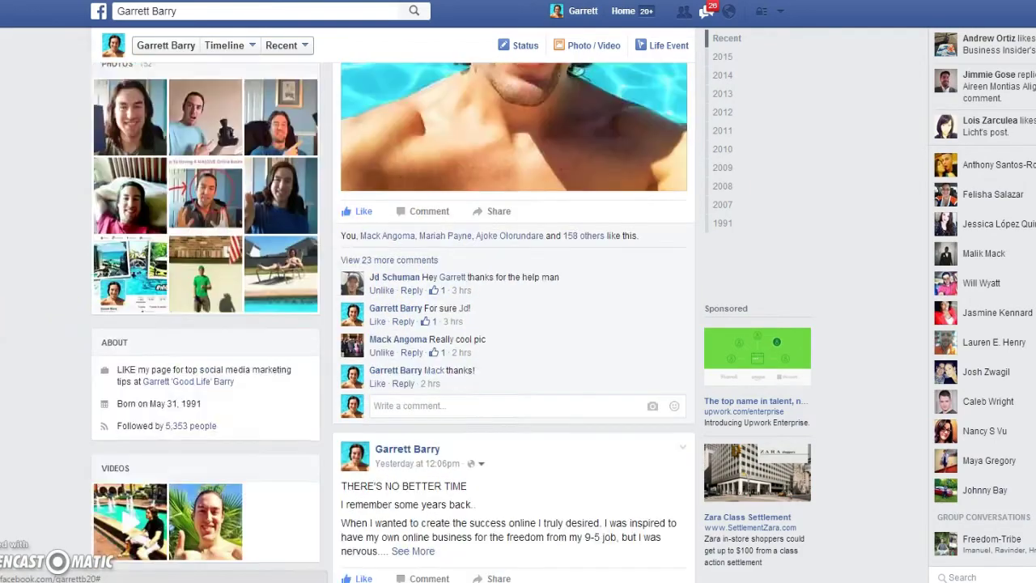
pyautogui.scroll(15, 433, 321)
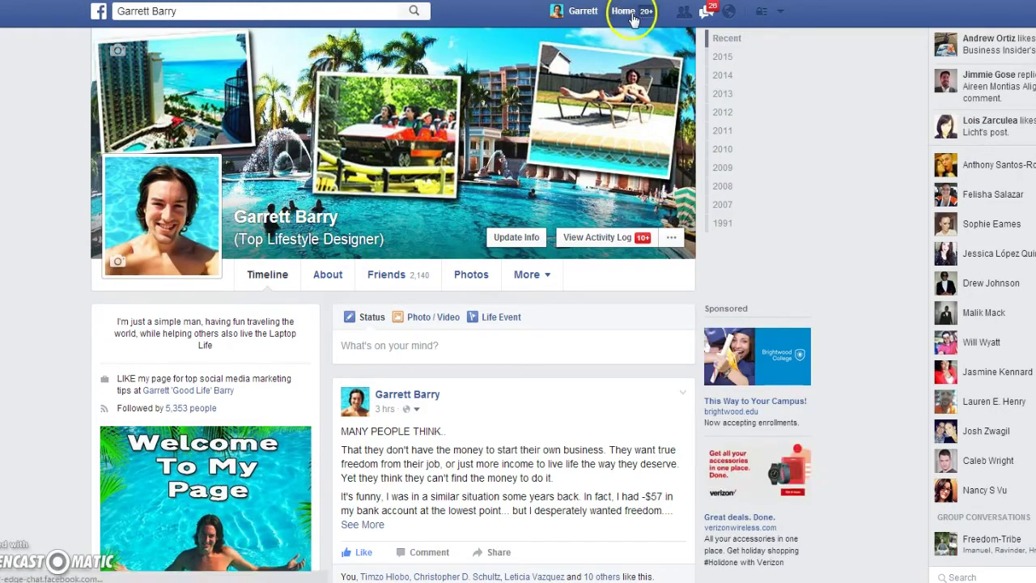
# Reload to the News Feed and open the Friends lists overview from the left sidebar
pyautogui.press('F5')
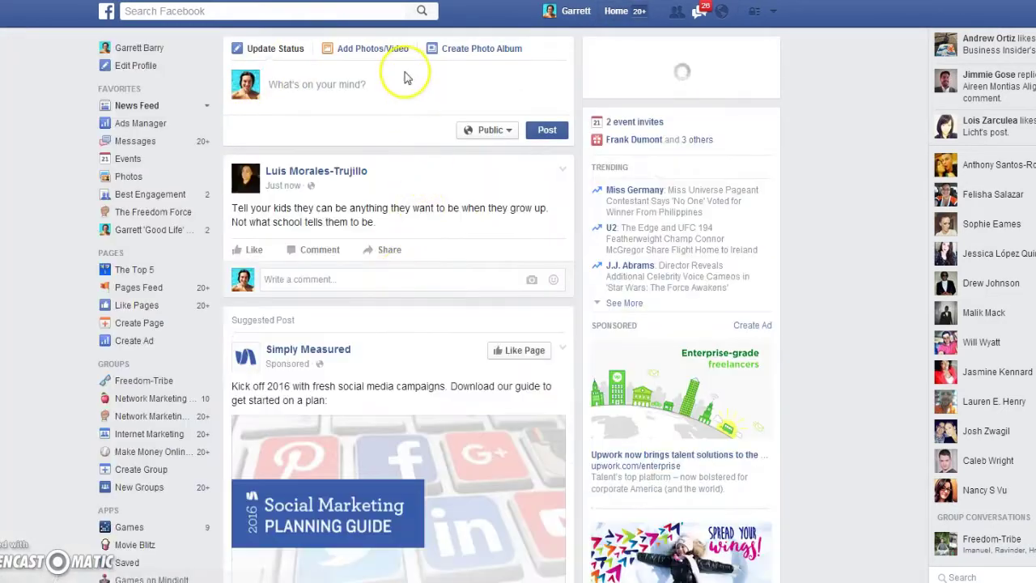
pyautogui.scroll(-1, 398, 81)
pyautogui.scroll(-2, 401, 64)
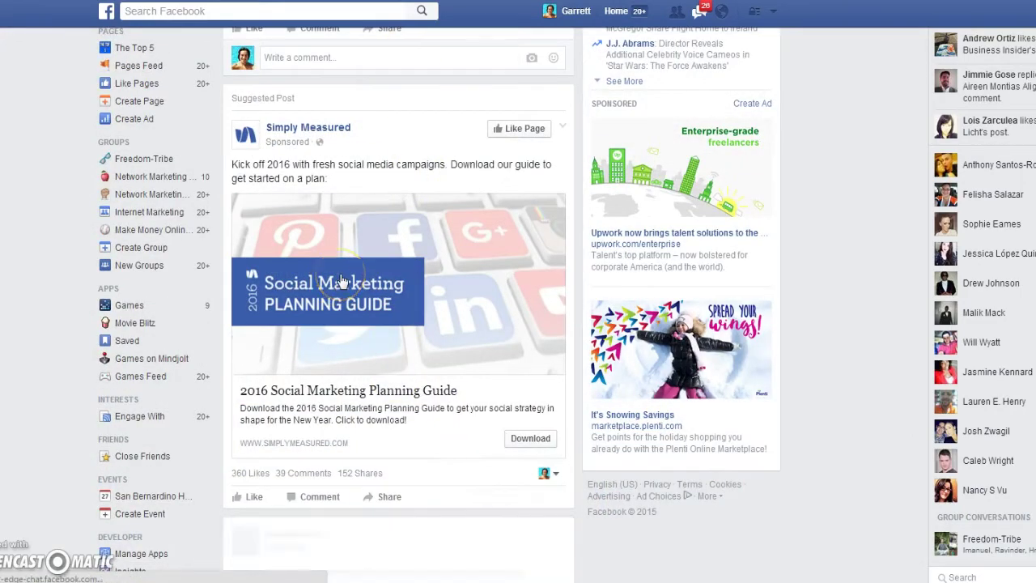
pyautogui.scroll(3, 340, 281)
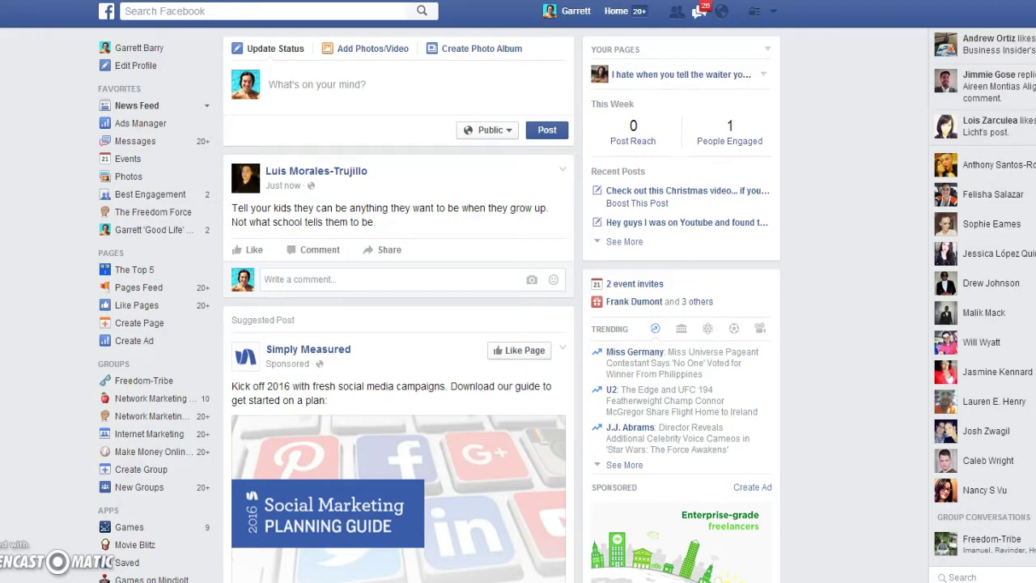
pyautogui.scroll(-1, 518, 324)
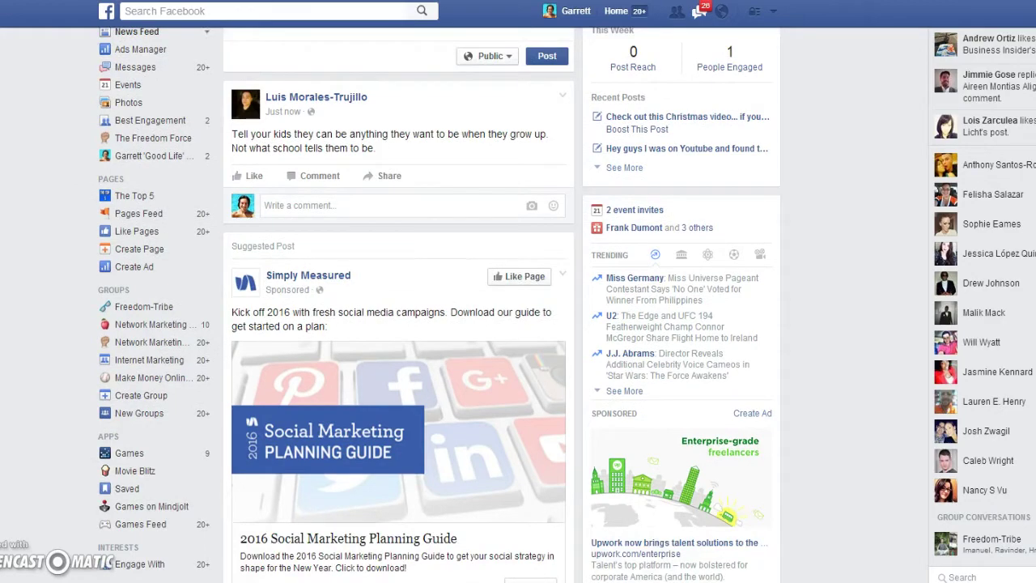
pyautogui.scroll(-3, 6, 316)
pyautogui.scroll(1, 7, 318)
pyautogui.scroll(-1, 6, 319)
pyautogui.scroll(-3, 7, 319)
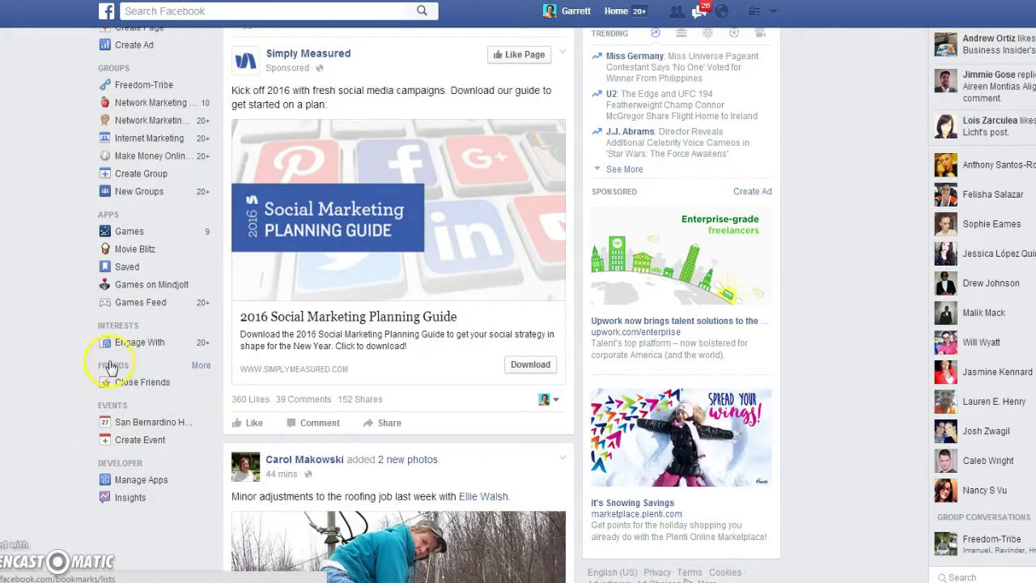
pyautogui.click(200, 367)
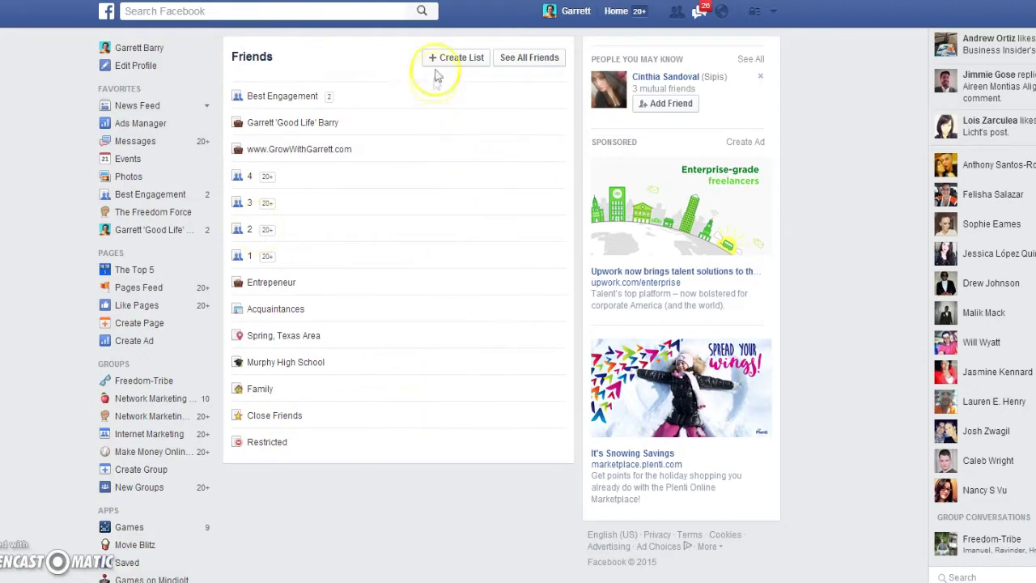
# Start a new friend list with + Create List
pyautogui.click(459, 59)
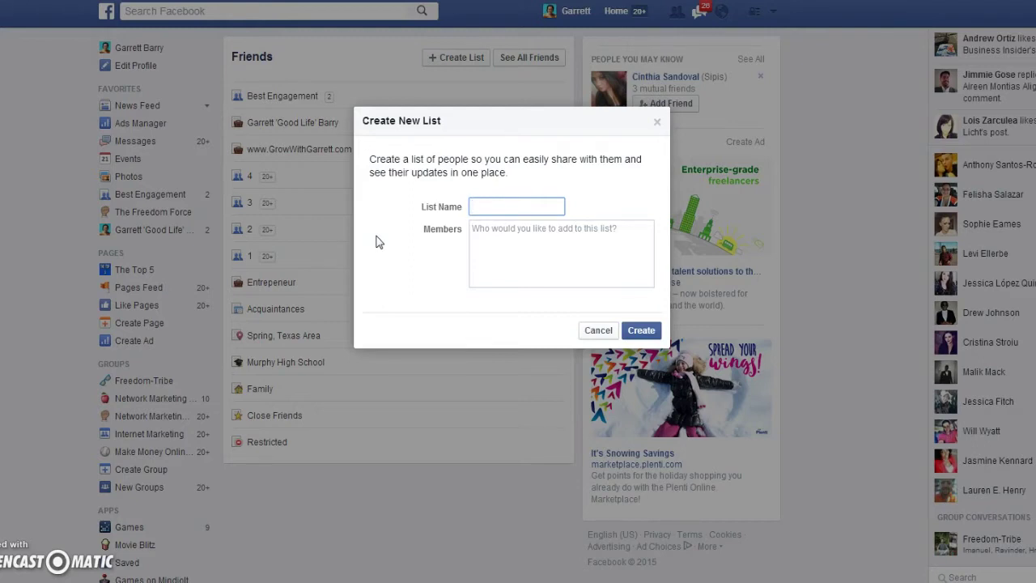
# Name the list 'Engagement' and begin entering a friend's name as a member
pyautogui.write('Engagement')
pyautogui.click(496, 236)
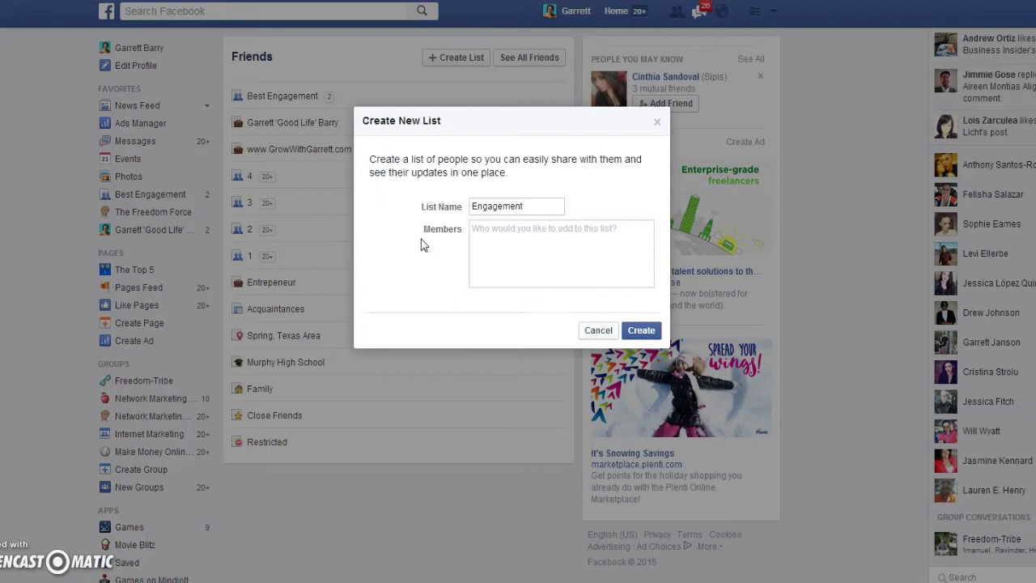
pyautogui.write('garr')
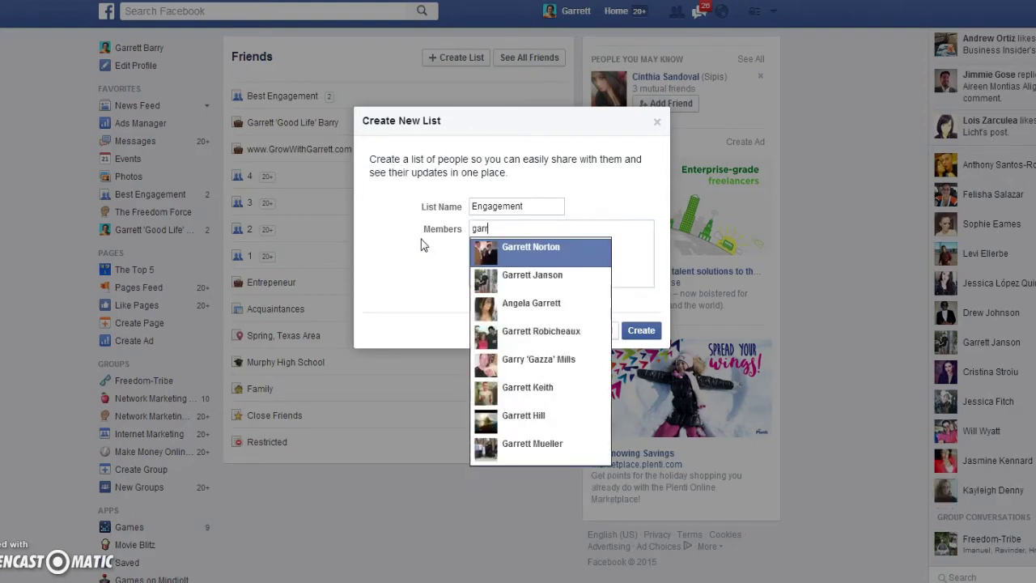
pyautogui.write('ett')
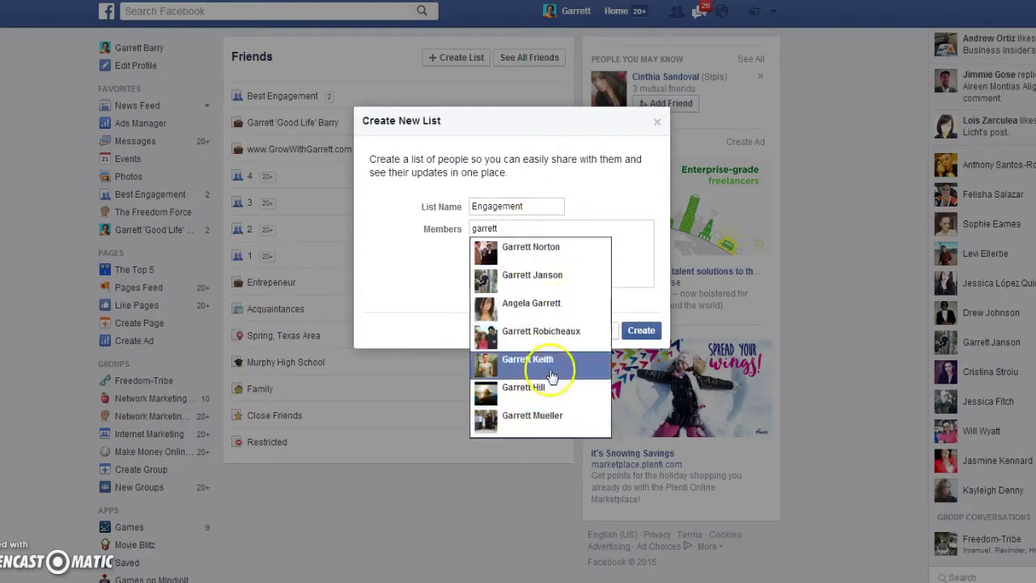
# Add the suggested friend and a second friend as members of the Engagement list
pyautogui.click(544, 254)
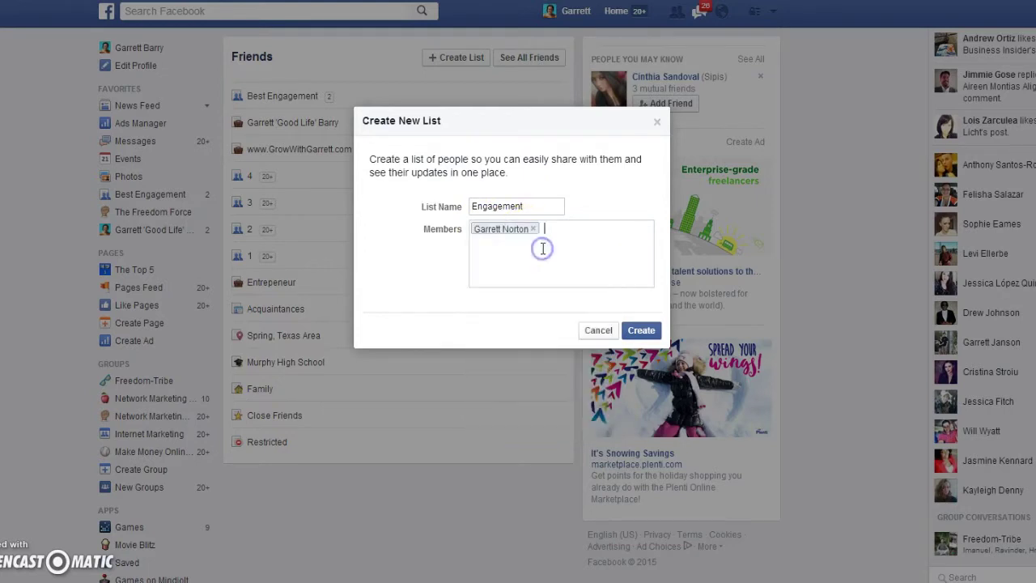
pyautogui.click(595, 225)
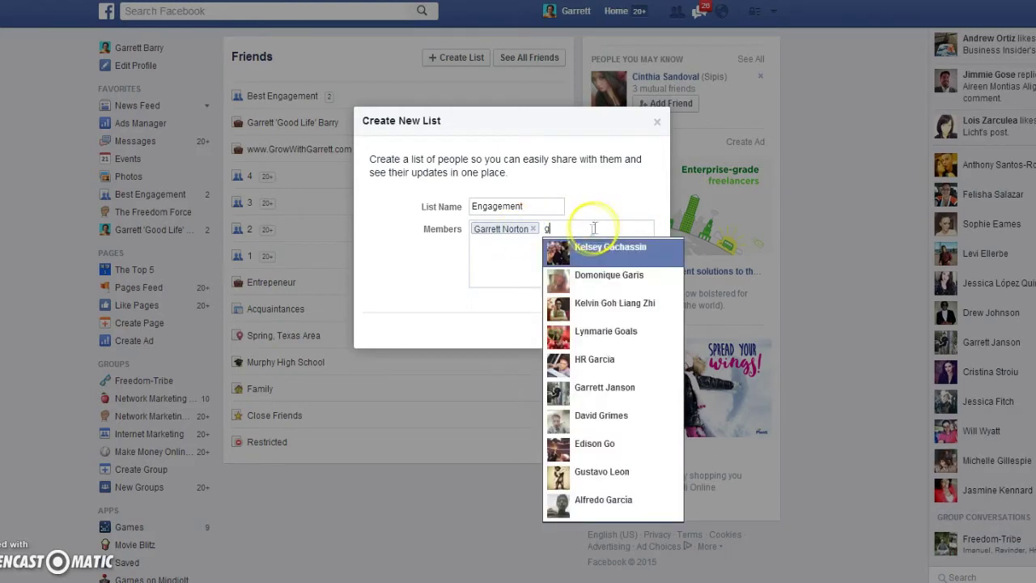
pyautogui.click(596, 274)
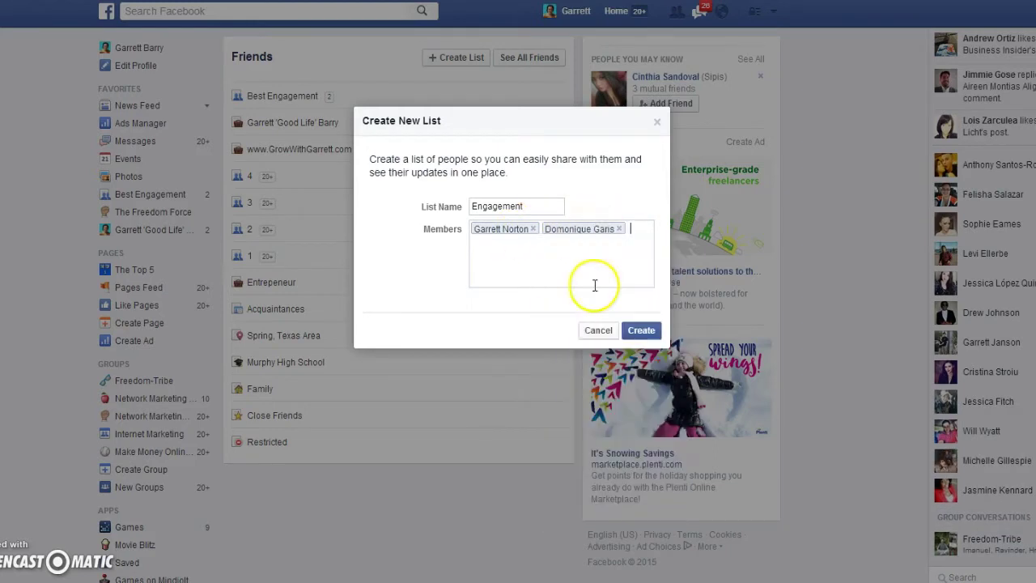
# Remove both member tokens and close Create New List without saving
pyautogui.click(533, 229)
pyautogui.click(546, 229)
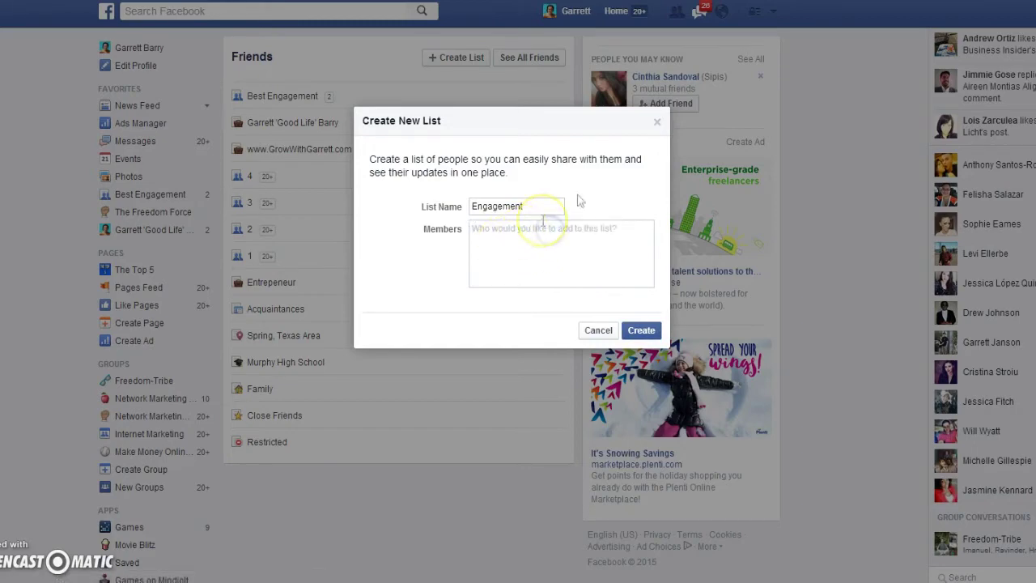
pyautogui.click(658, 122)
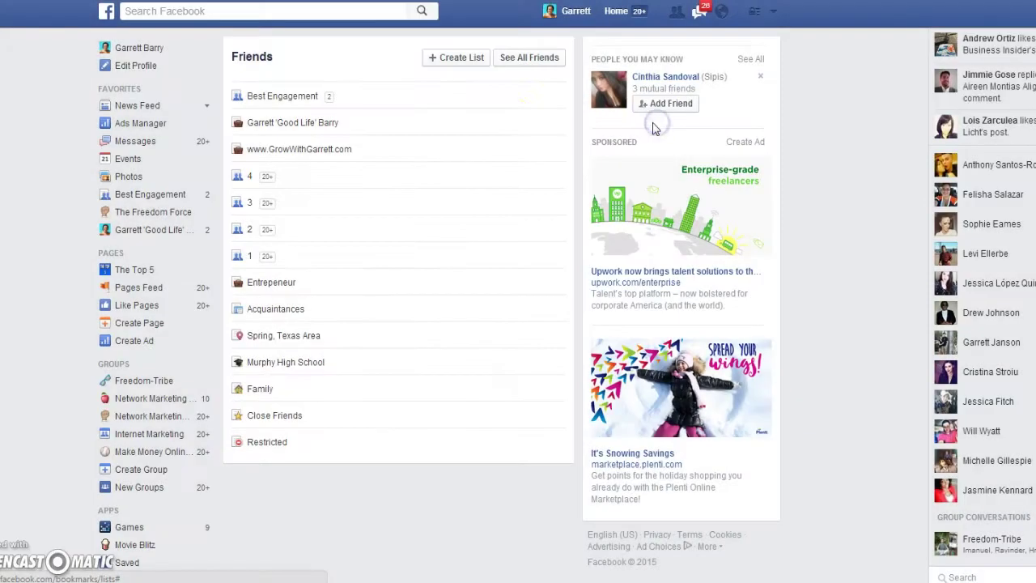
# Return to the News Feed and scroll down to a friend's holiday fitness class post
pyautogui.scroll(-2, 457, 130)
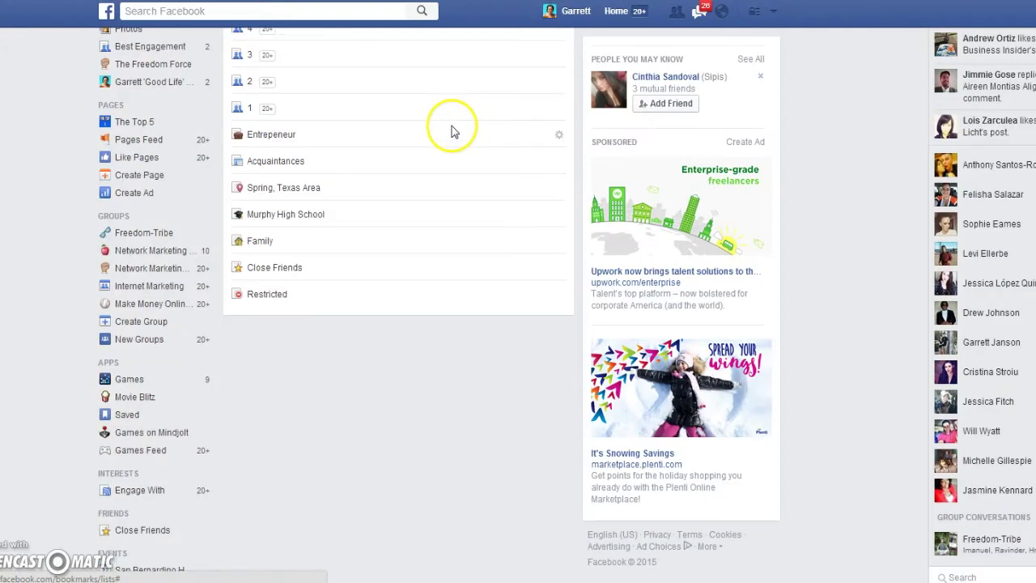
pyautogui.scroll(-1, 70, 352)
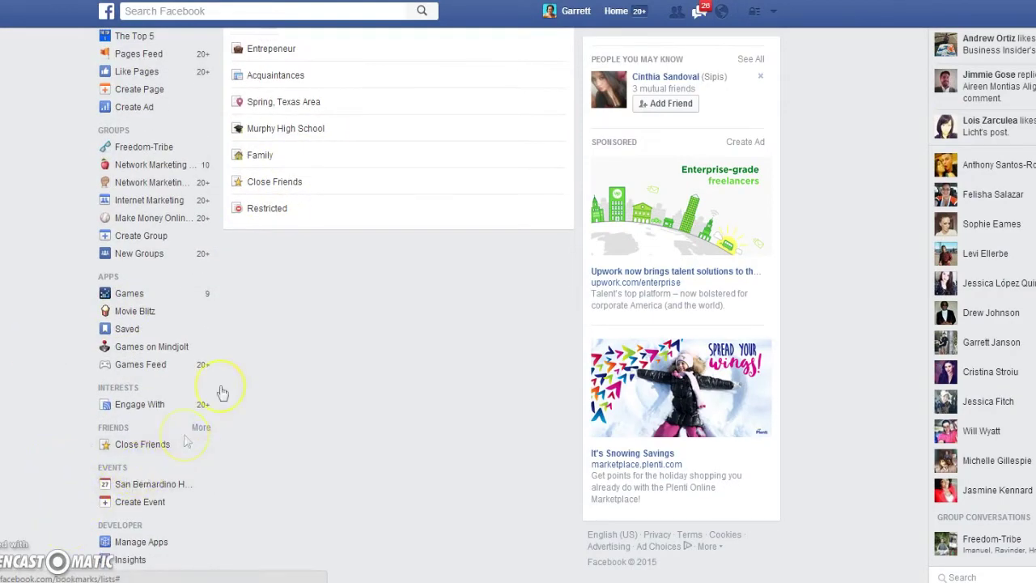
pyautogui.scroll(3, 185, 441)
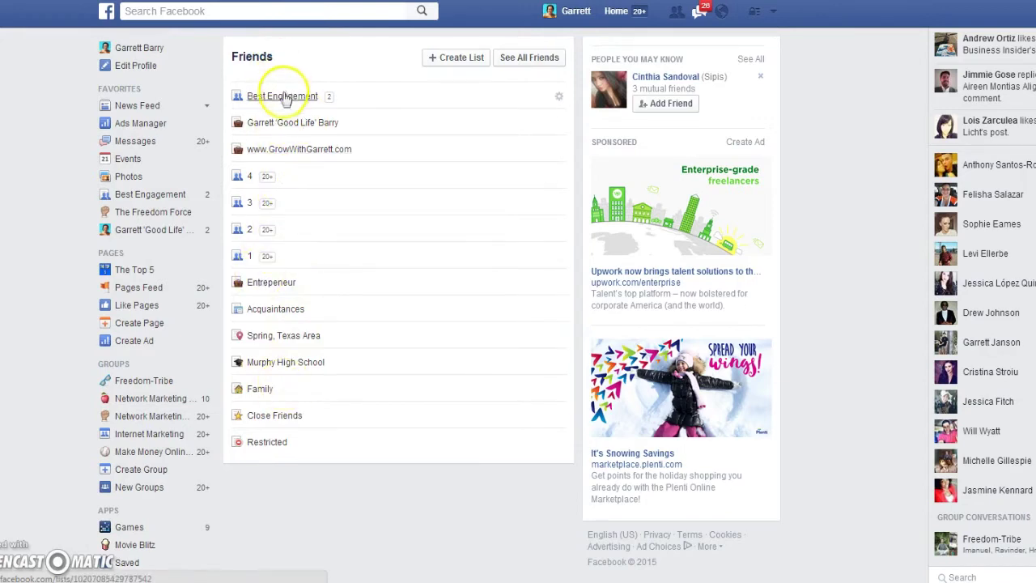
pyautogui.click(625, 15)
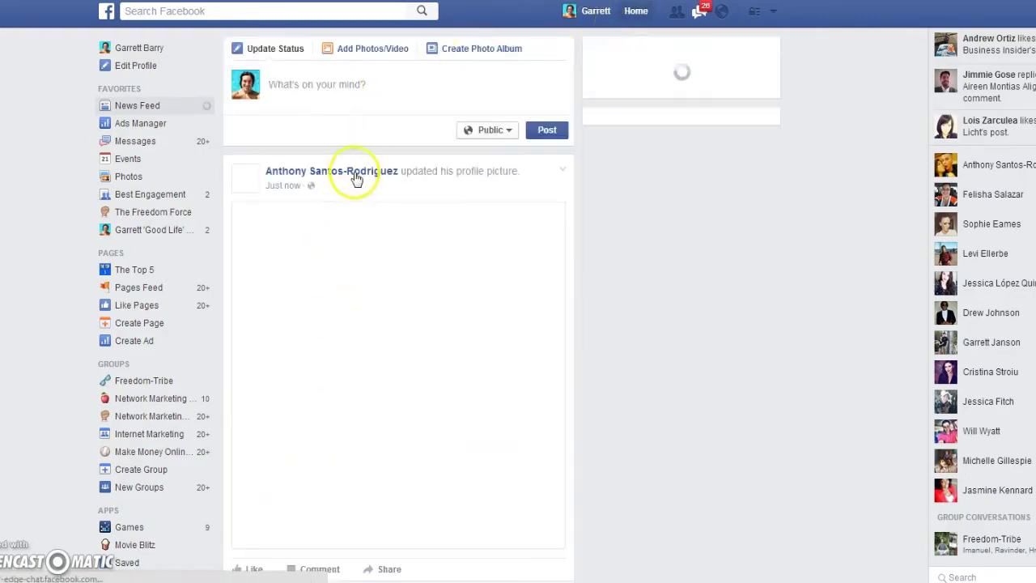
pyautogui.scroll(-3, 377, 116)
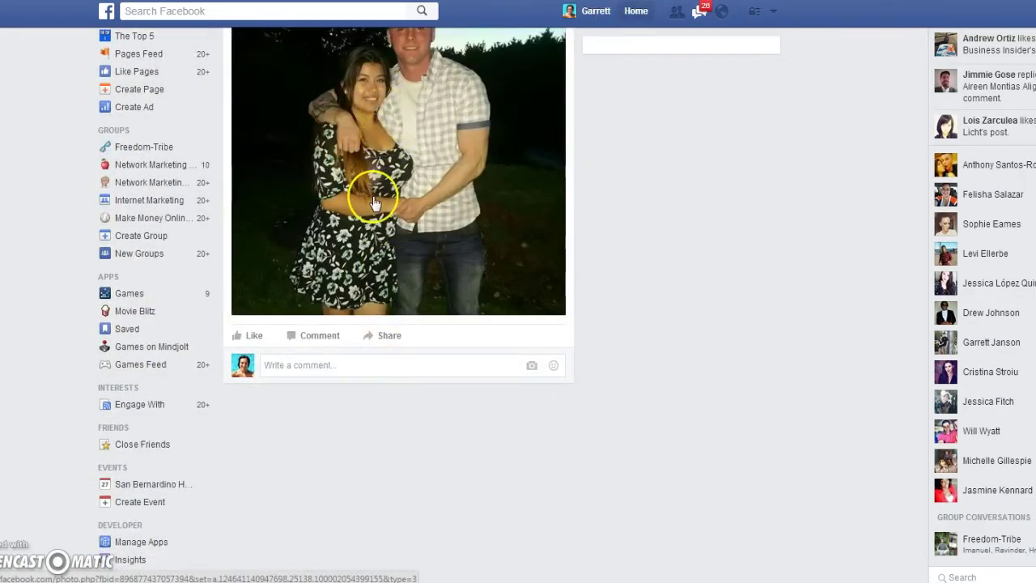
pyautogui.scroll(3, 374, 200)
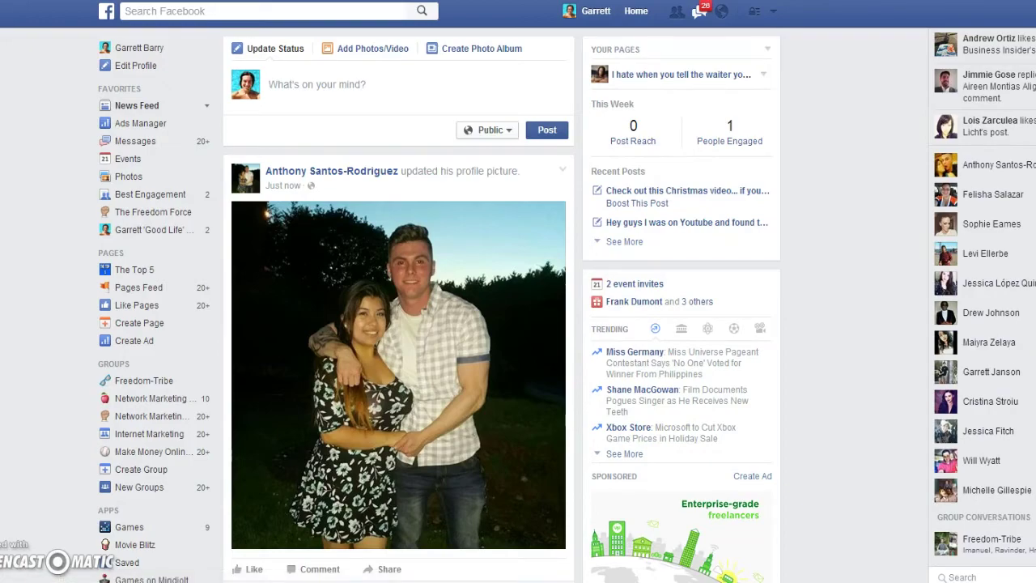
pyautogui.scroll(-7, 518, 324)
pyautogui.scroll(3, 518, 324)
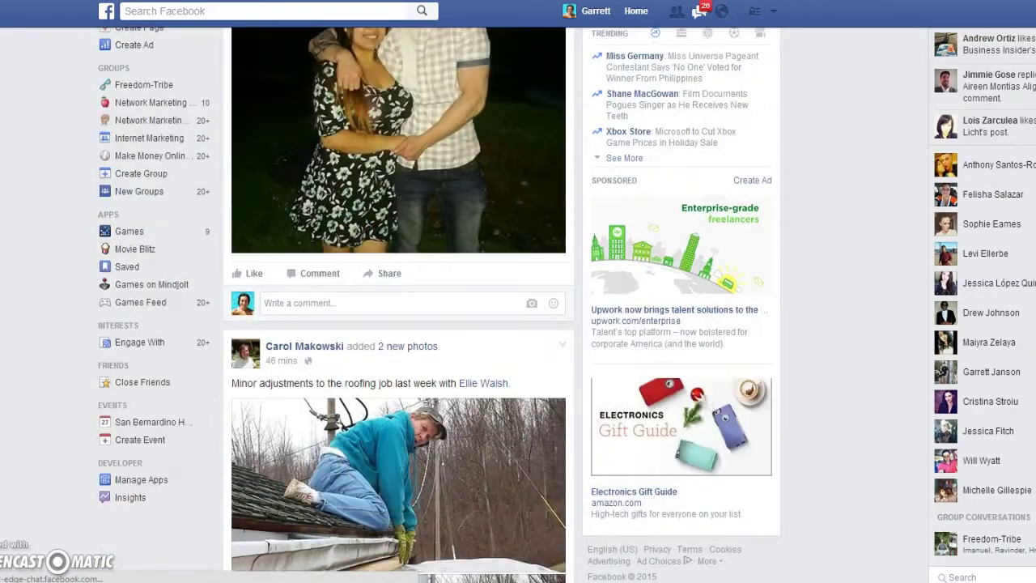
pyautogui.scroll(-8, 399, 324)
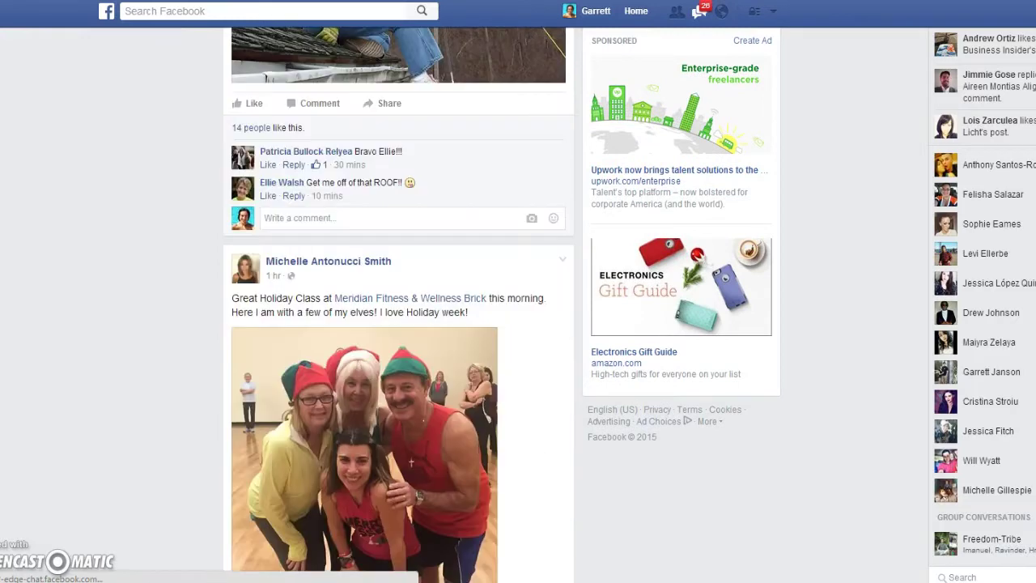
pyautogui.scroll(-2, 113, 397)
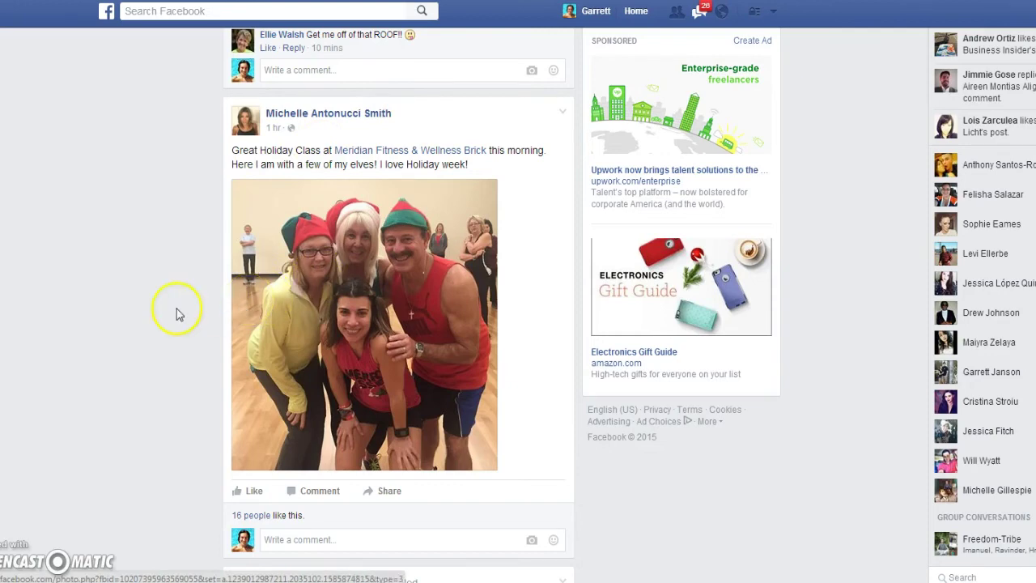
pyautogui.moveTo(336, 118)
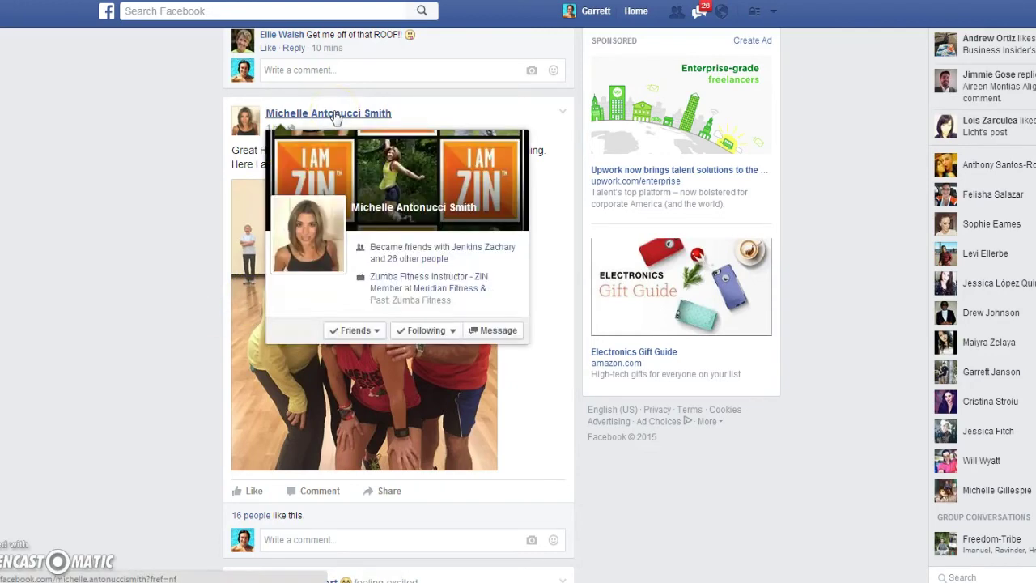
pyautogui.moveTo(356, 330)
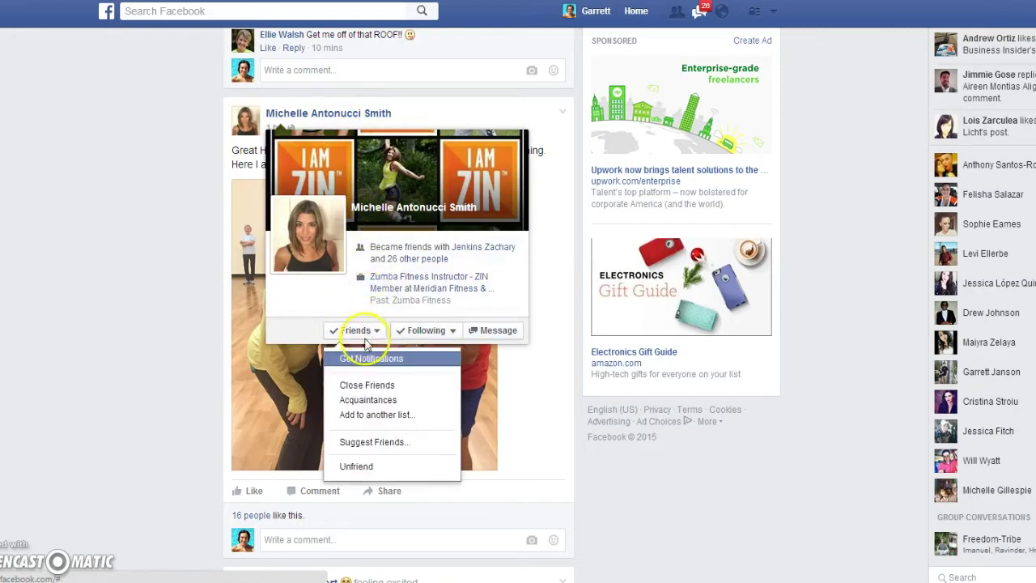
pyautogui.click(373, 416)
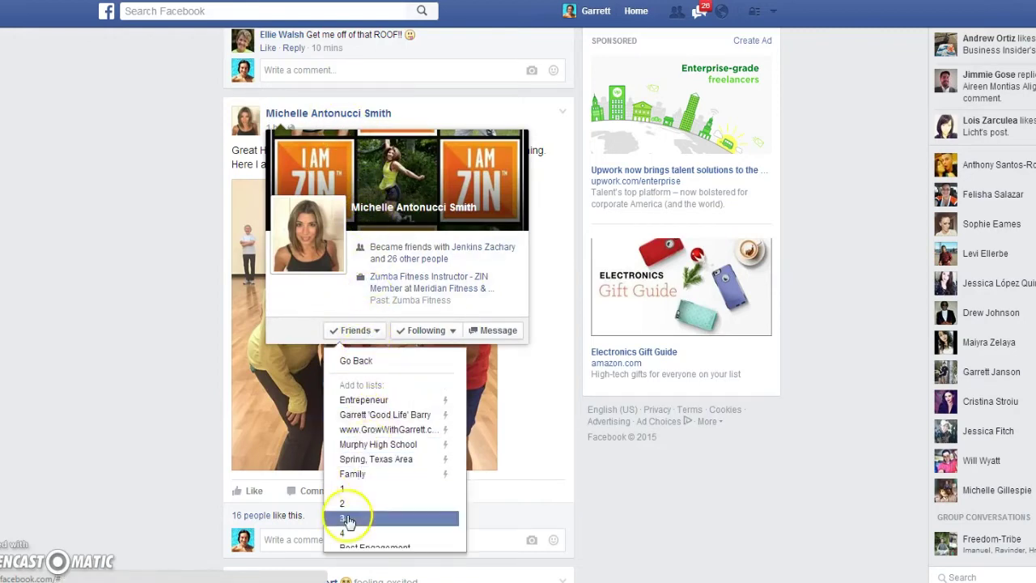
pyautogui.scroll(-1, 375, 389)
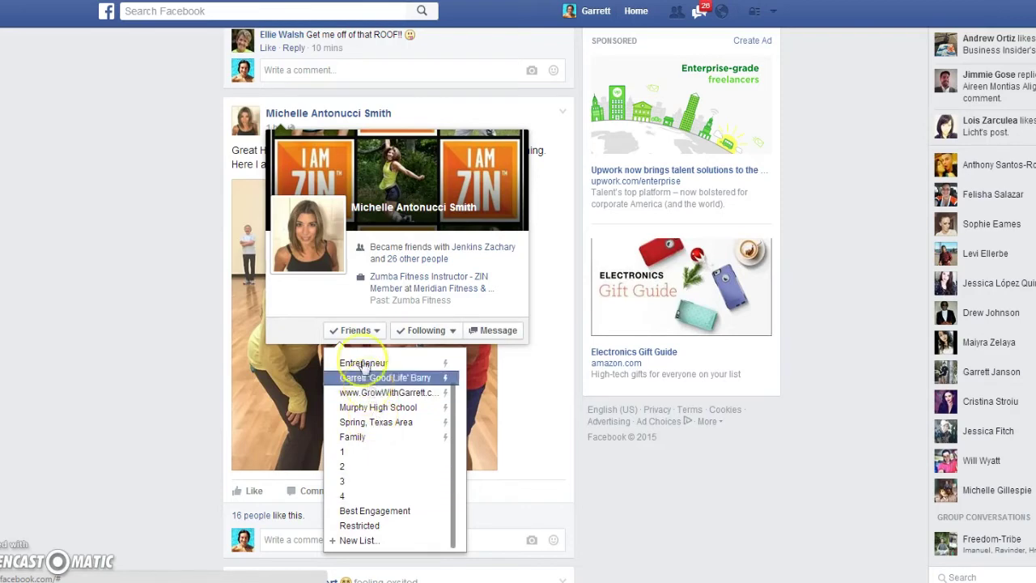